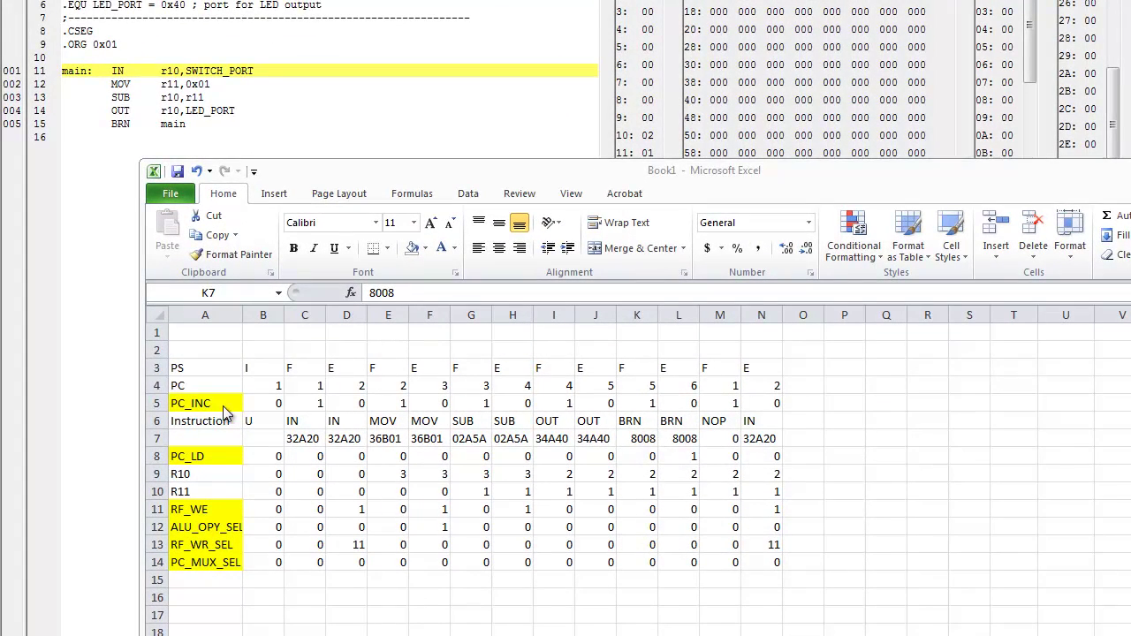
Examine the control signal labels and their values in the fetch-cycle columns of the IN, MOV and SUB instructions.
left_click(216, 406)
left_click(215, 456)
left_click(206, 511)
left_click(196, 529)
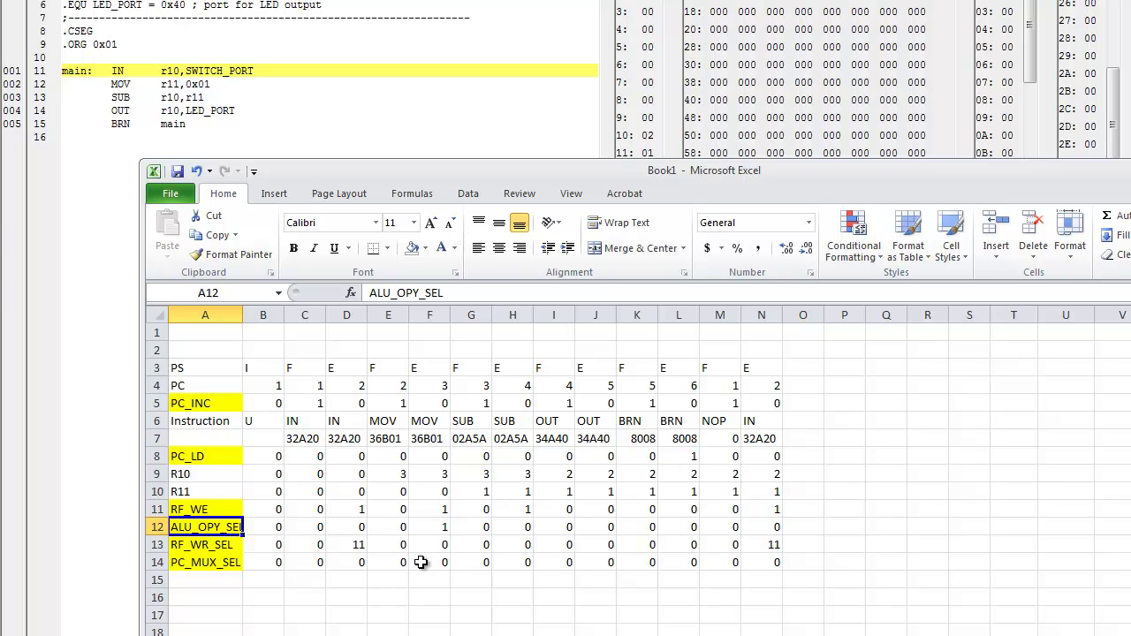
left_click(303, 369)
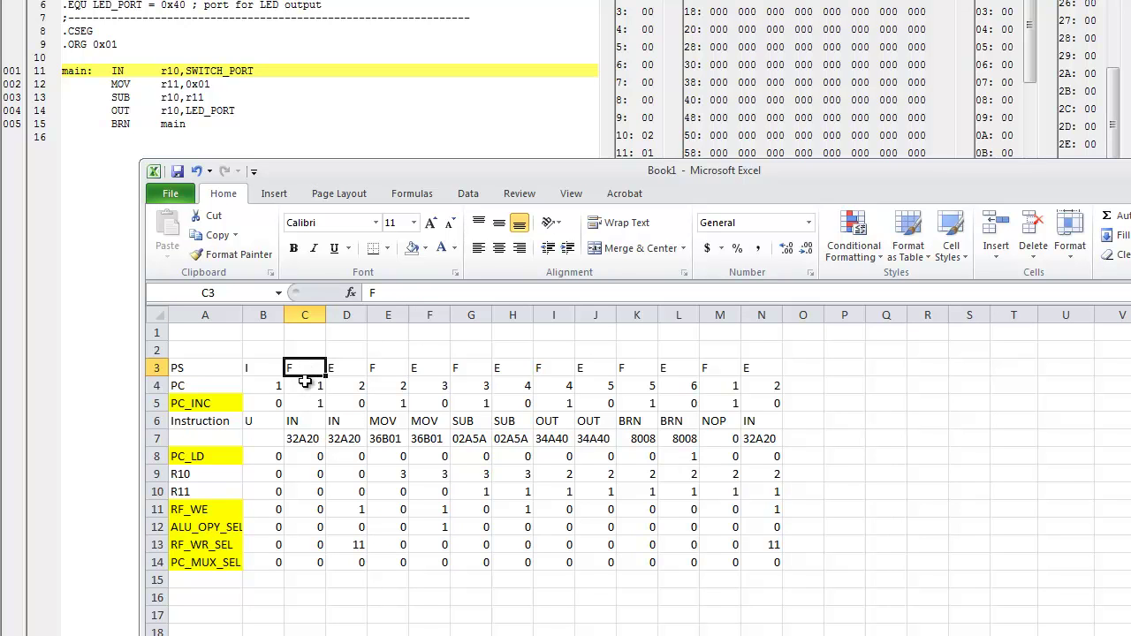
left_click(316, 405)
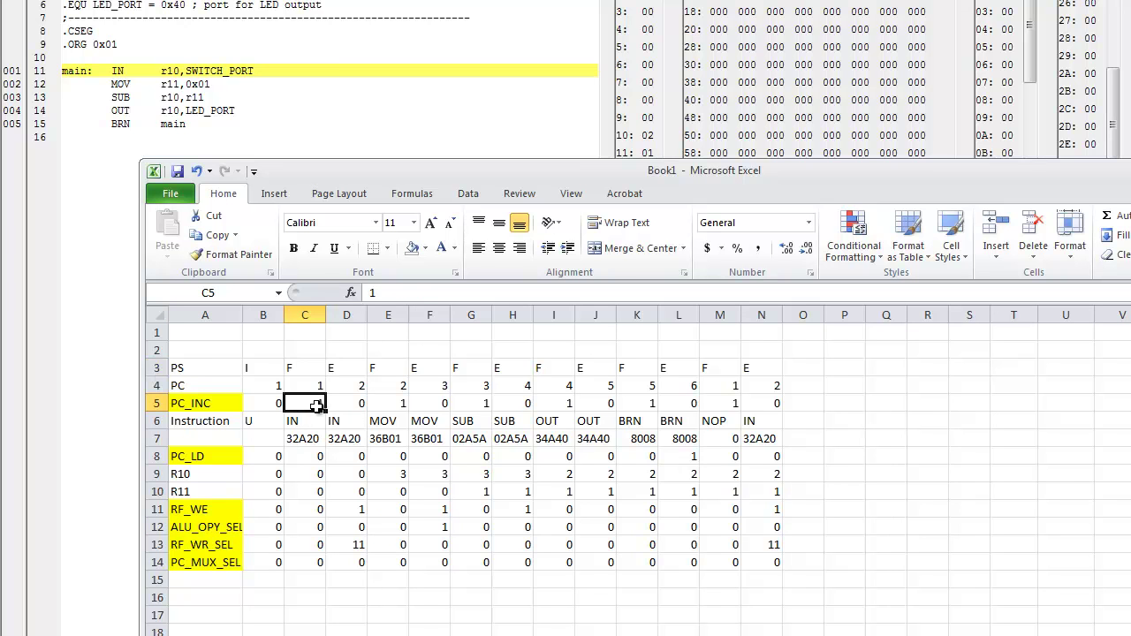
left_click_drag(308, 500, 307, 564)
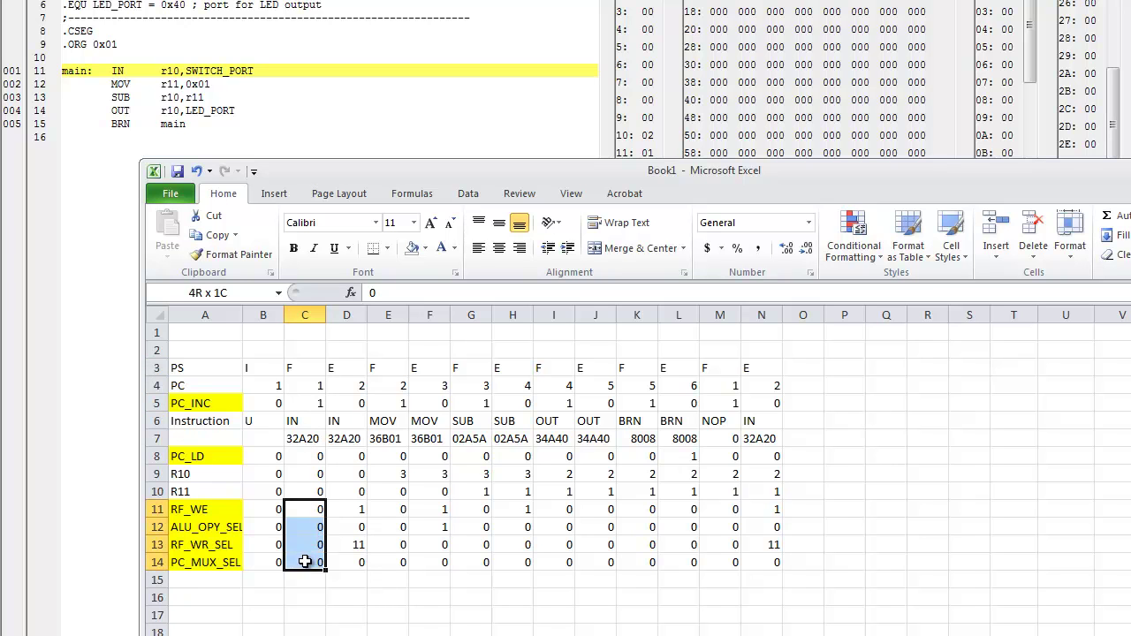
left_click_drag(389, 513, 389, 562)
left_click_drag(471, 509, 481, 562)
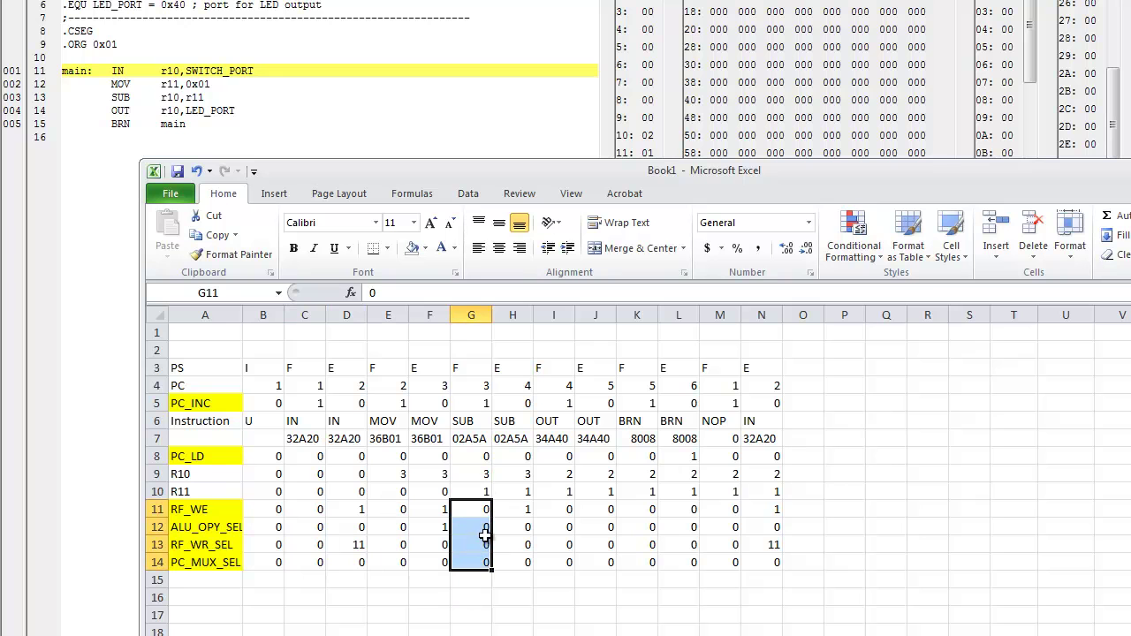
Examine the R10 and R11 values through the execute cycle of the IN instruction and into the following fetch cycle.
left_click(354, 375)
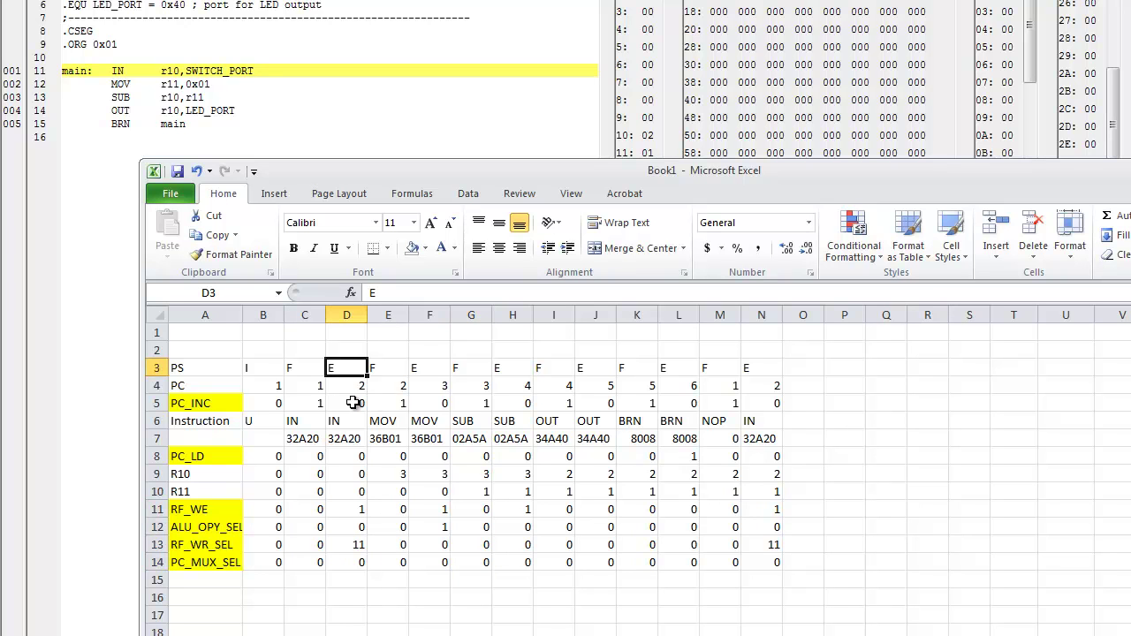
left_click_drag(354, 474, 355, 495)
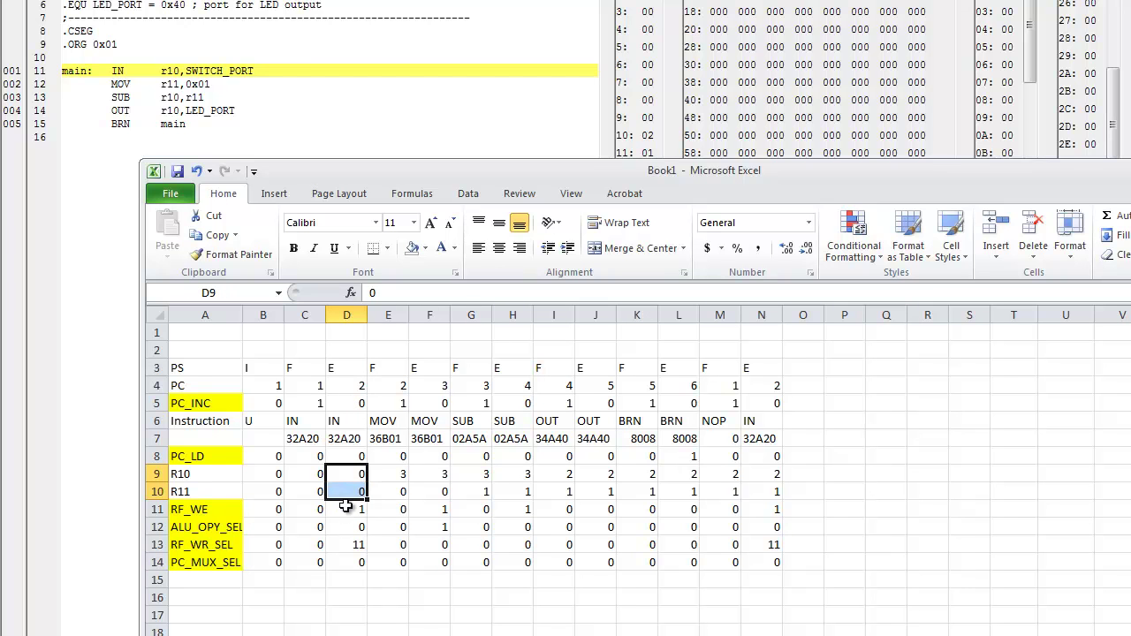
left_click_drag(308, 473, 354, 494)
left_click(359, 477)
left_click(383, 477)
left_click(355, 477)
left_click(391, 474)
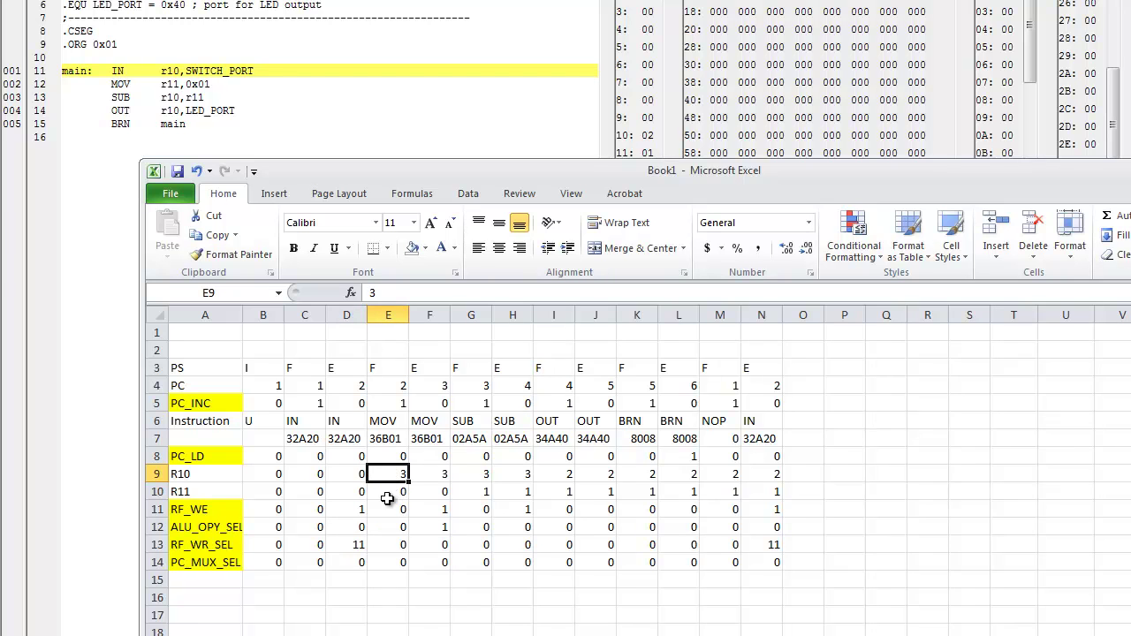
Trace the control signals and register values through the MOV instruction's fetch and execute cycles to R11 in the SUB fetch.
left_click(387, 506)
left_click_drag(387, 506, 389, 562)
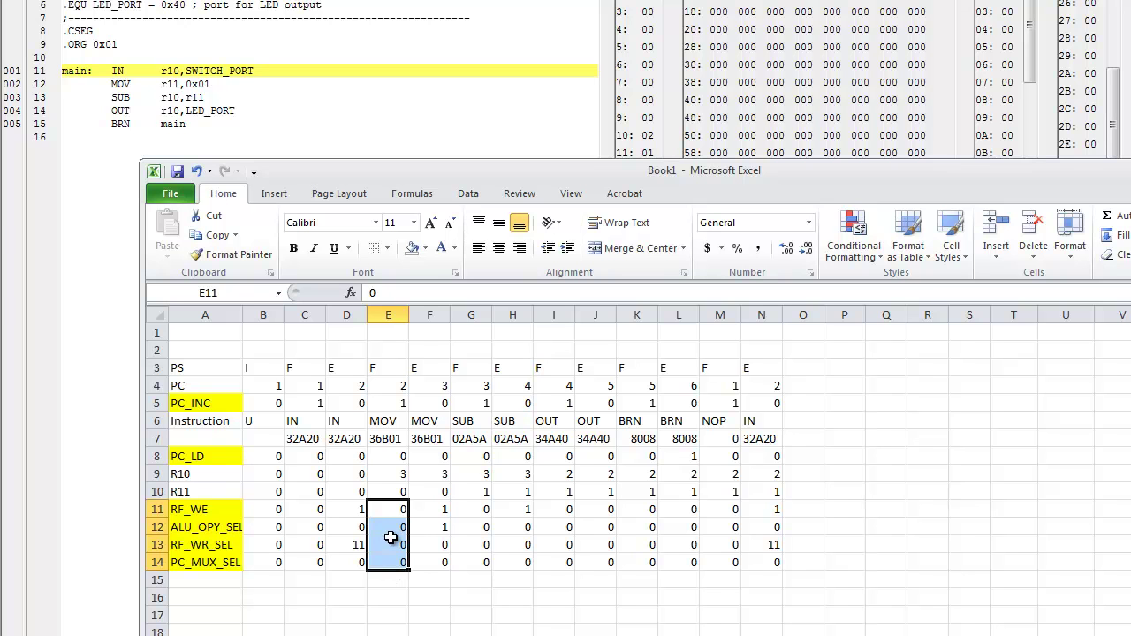
mouse_move(389, 474)
left_mouse_down()
mouse_move(398, 488)
mouse_move(438, 493)
mouse_move(398, 491)
left_mouse_up()
left_click_drag(420, 475, 419, 486)
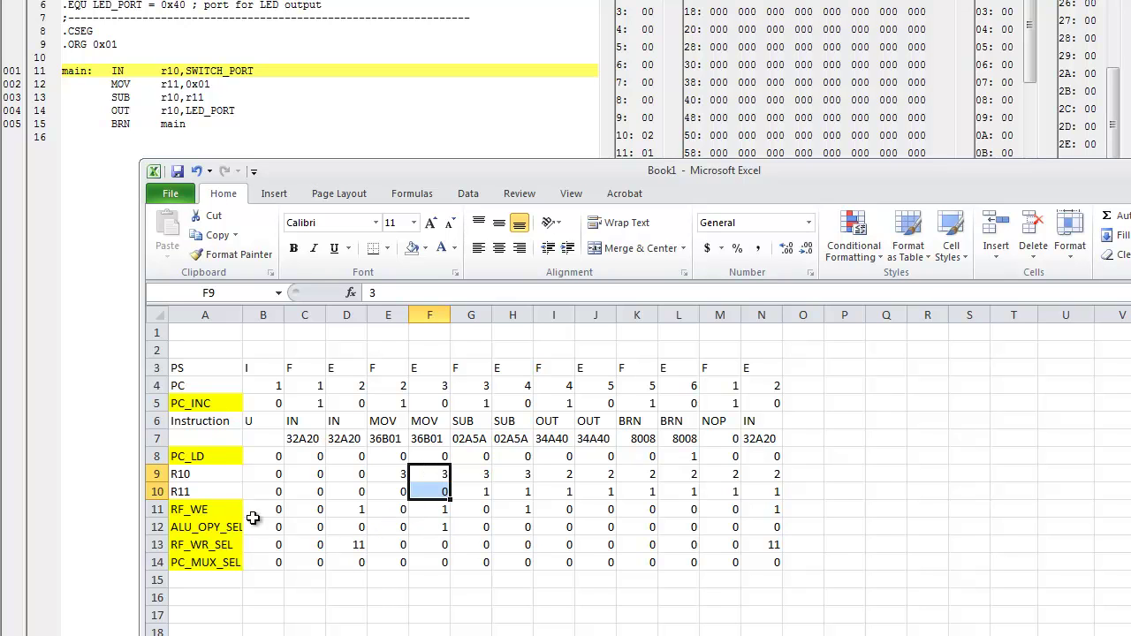
left_click(431, 513)
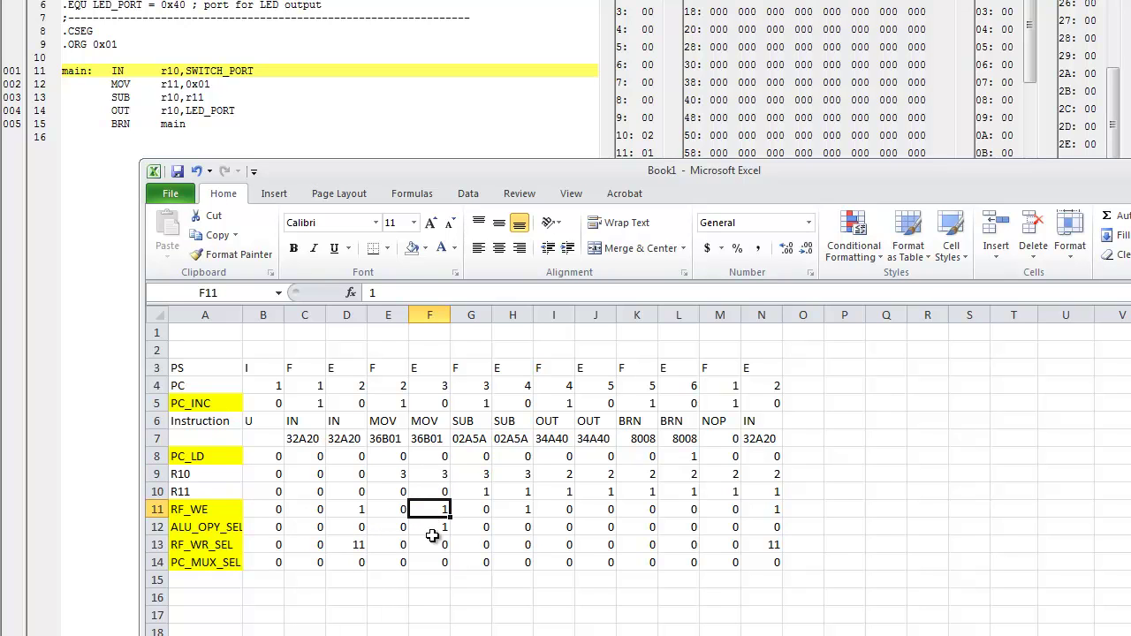
left_click(483, 493)
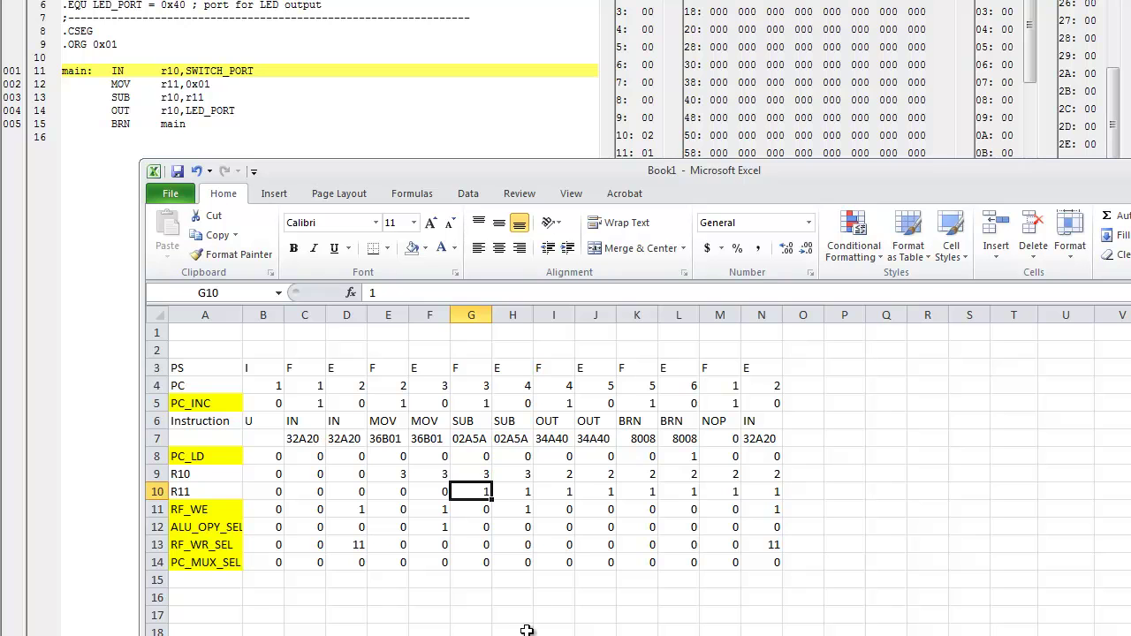
Fill the SUB instruction's execute-cycle column, H3:H14, with yellow.
left_click_drag(310, 365, 307, 557)
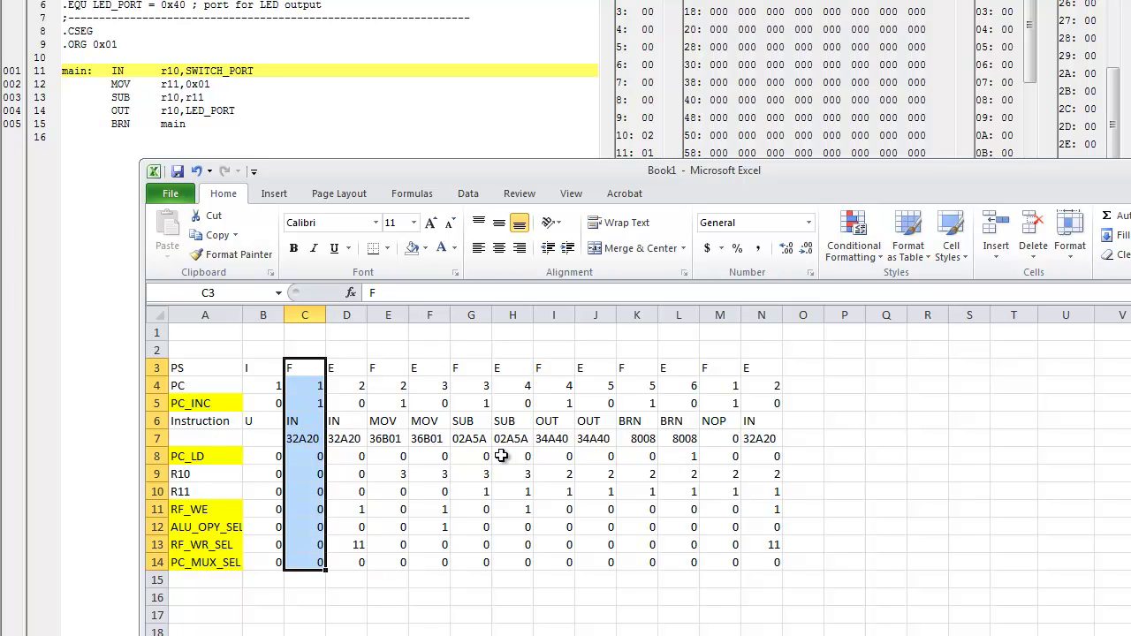
left_click_drag(519, 366, 521, 561)
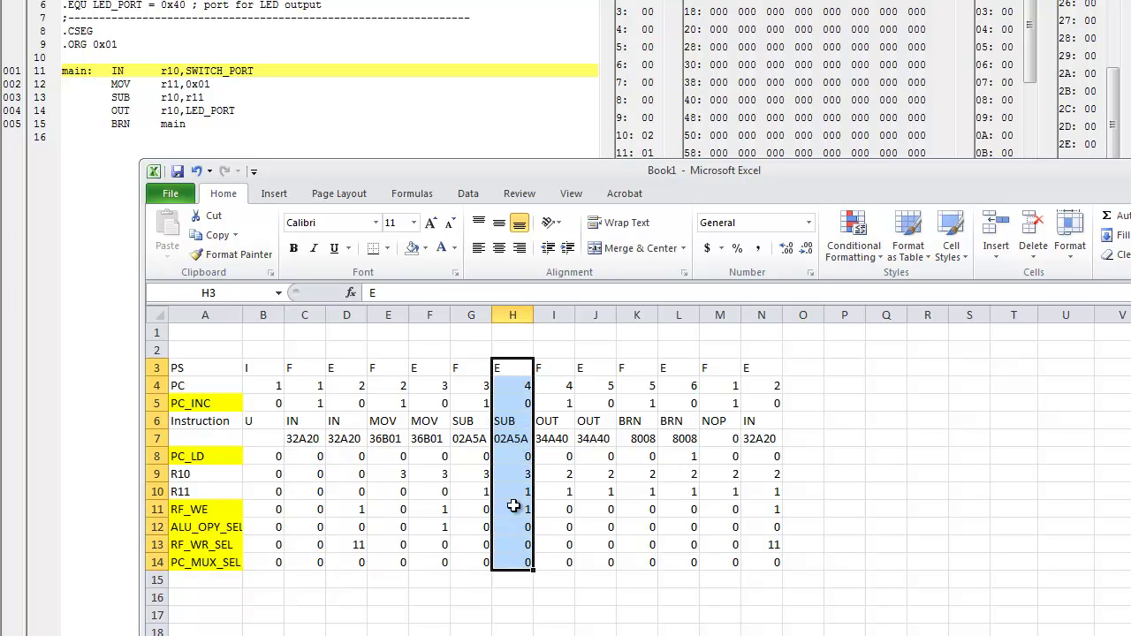
left_click(425, 248)
left_click(455, 377)
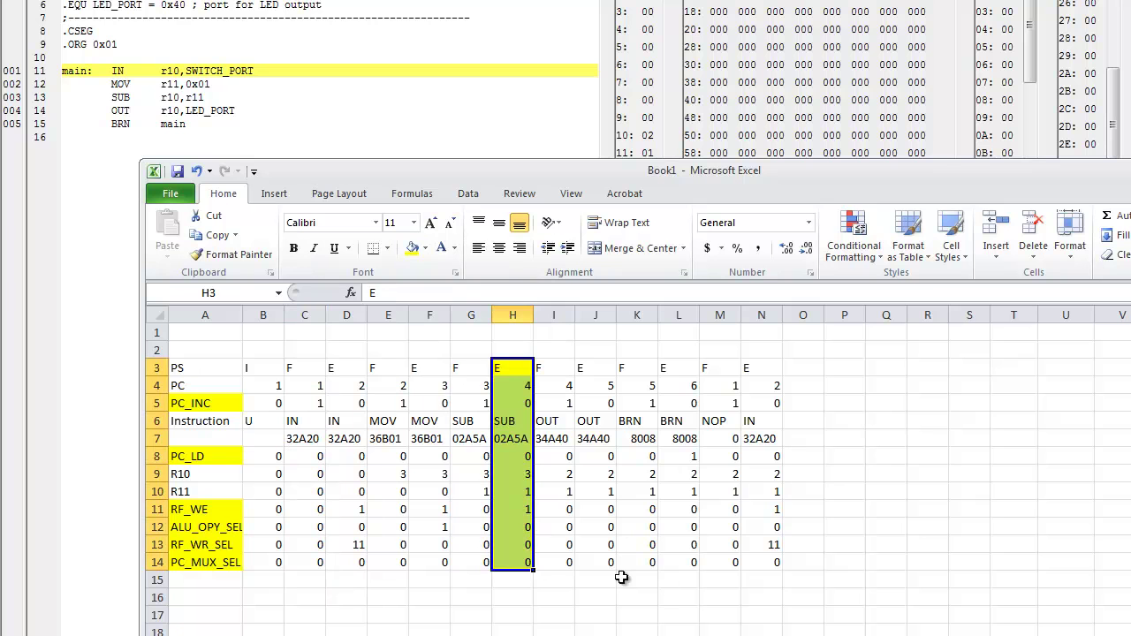
left_click(524, 610)
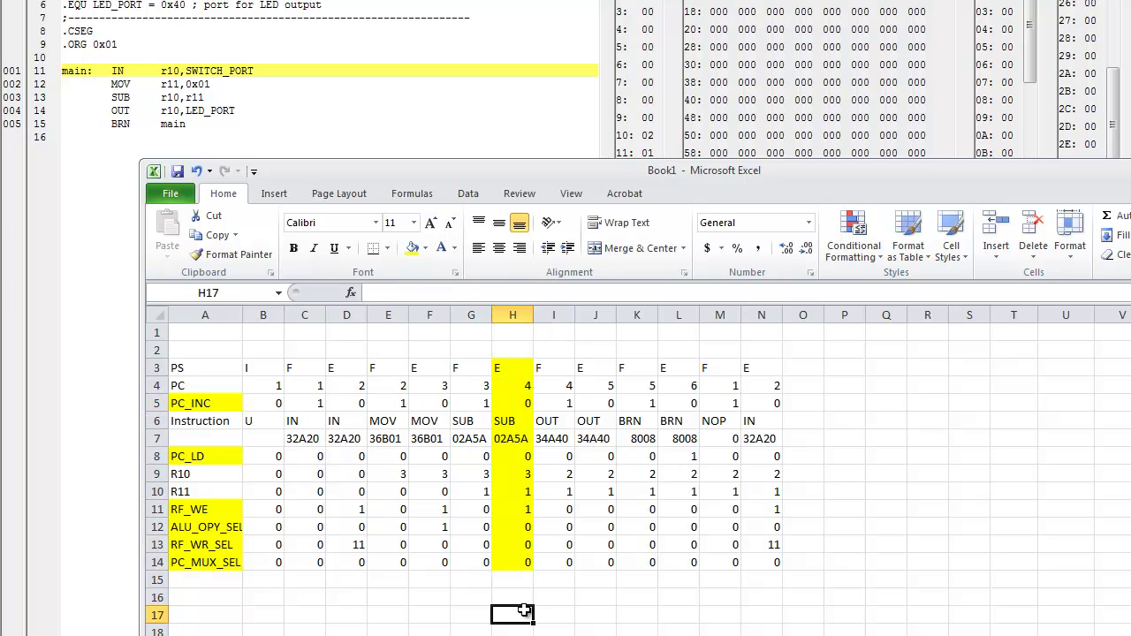
Number the instruction bits from 17 down to 0 across B17:S17 by extending the series started with 17 and 16.
left_click(521, 444)
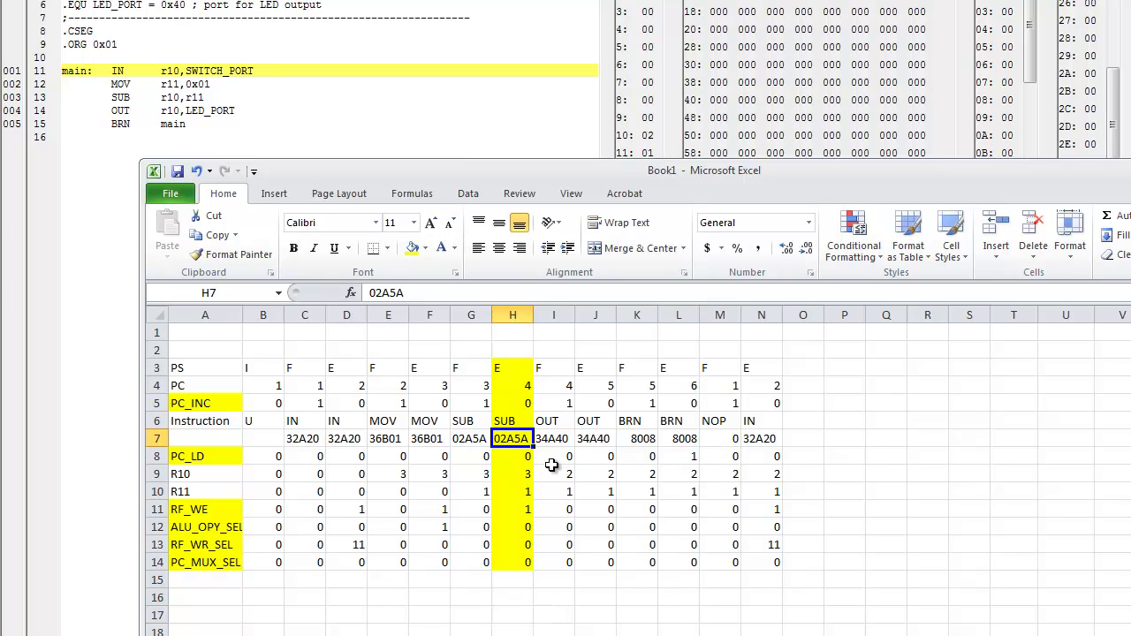
left_click(264, 613)
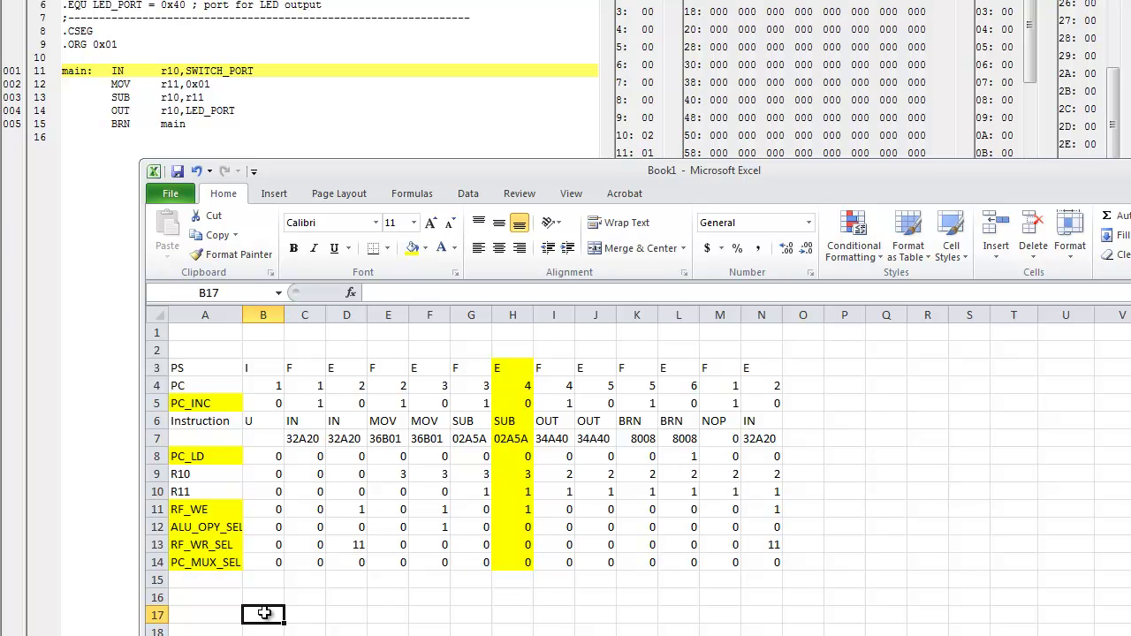
type("18")
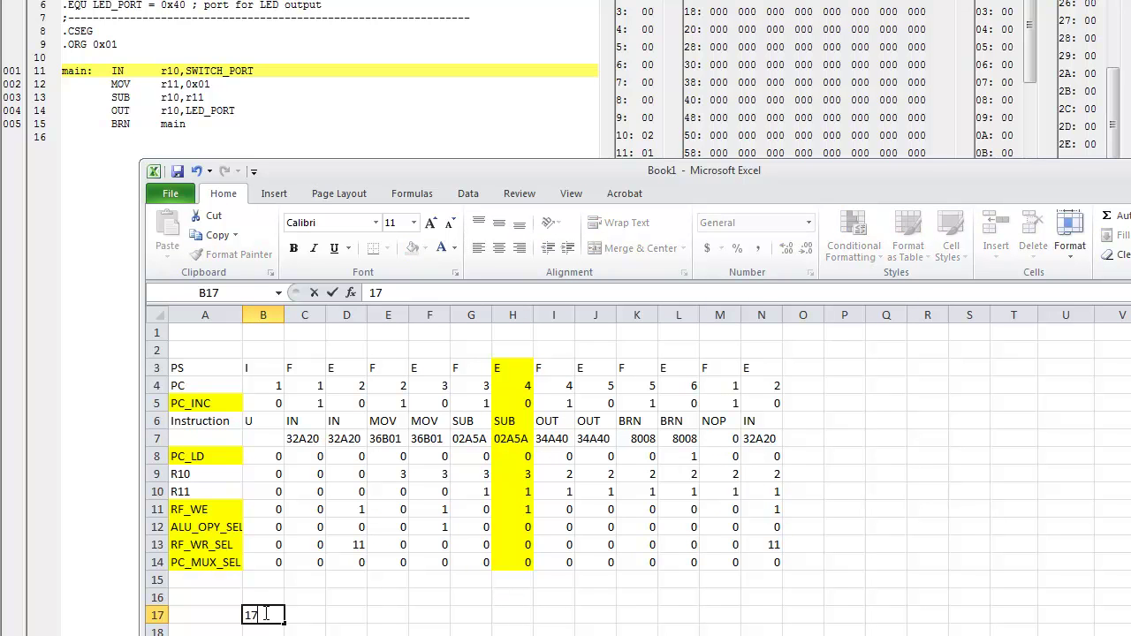
key("Tab")
type("16")
key("Tab")
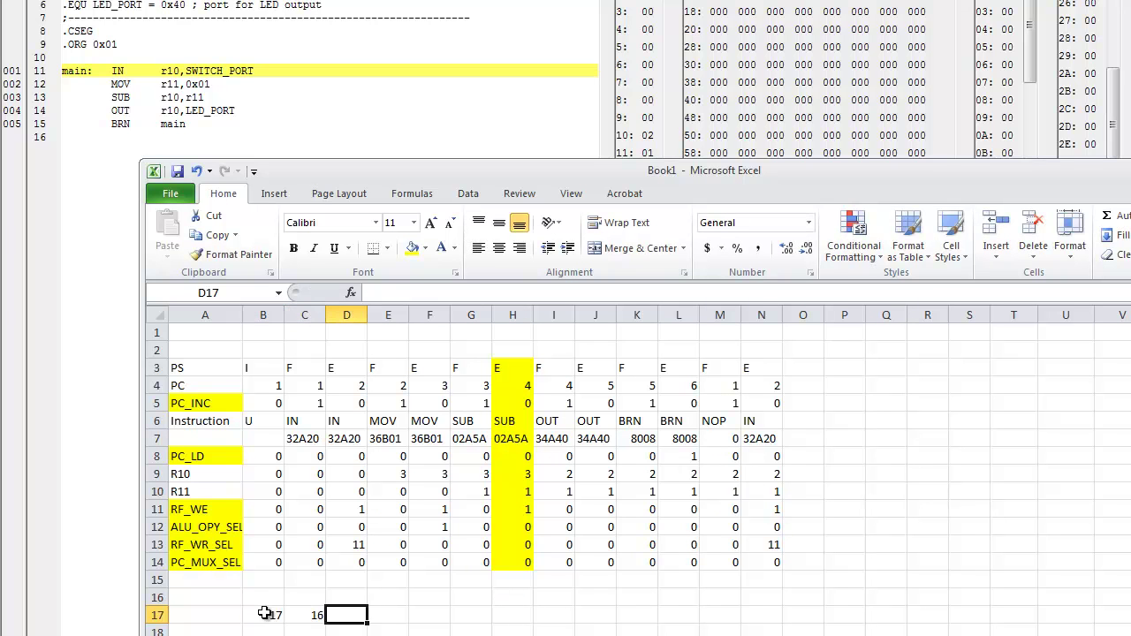
left_click_drag(265, 614, 972, 619)
left_click(265, 631)
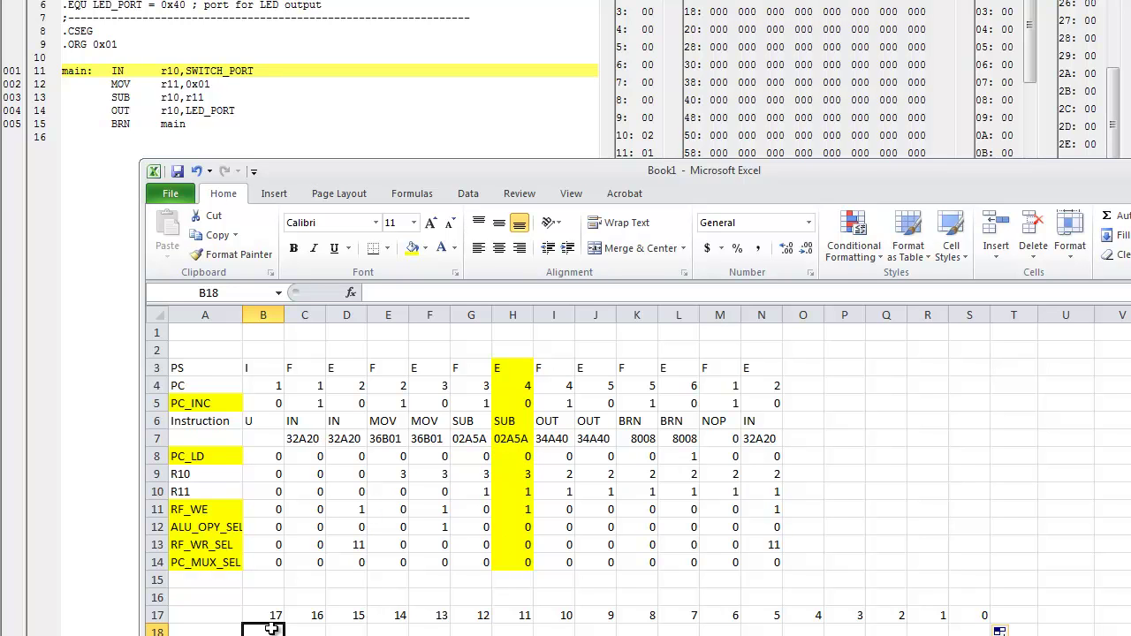
type("0")
key("Tab")
type("0")
key("Tab")
type("0")
key("Tab")
type("0")
key("Tab")
type("1")
key("Tab")
type("0")
key("Tab")
type("1")
key("Tab")
type("0")
key("Tab")
type("1")
key("Tab")
type("0")
key("Tab")
type("0")
key("Tab")
type("0")
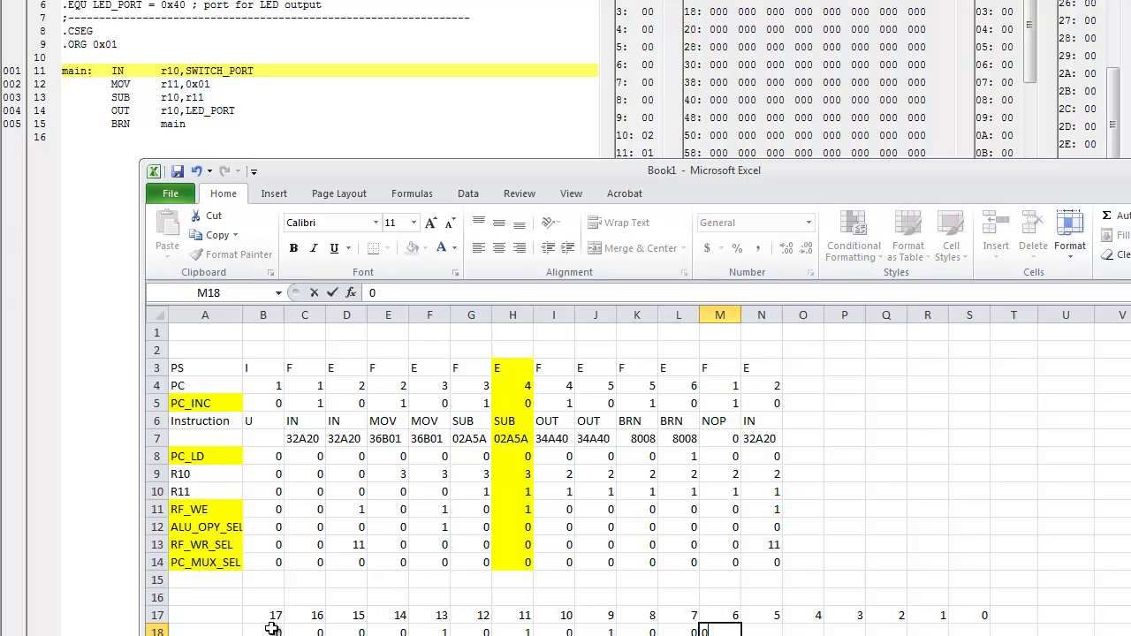
type("1")
key("Tab")
type("0")
key("Tab")
type("1")
key("Tab")
type("1")
key("Tab")
type("0")
key("Tab")
type("1")
key("Tab")
type("0")
key("Tab")
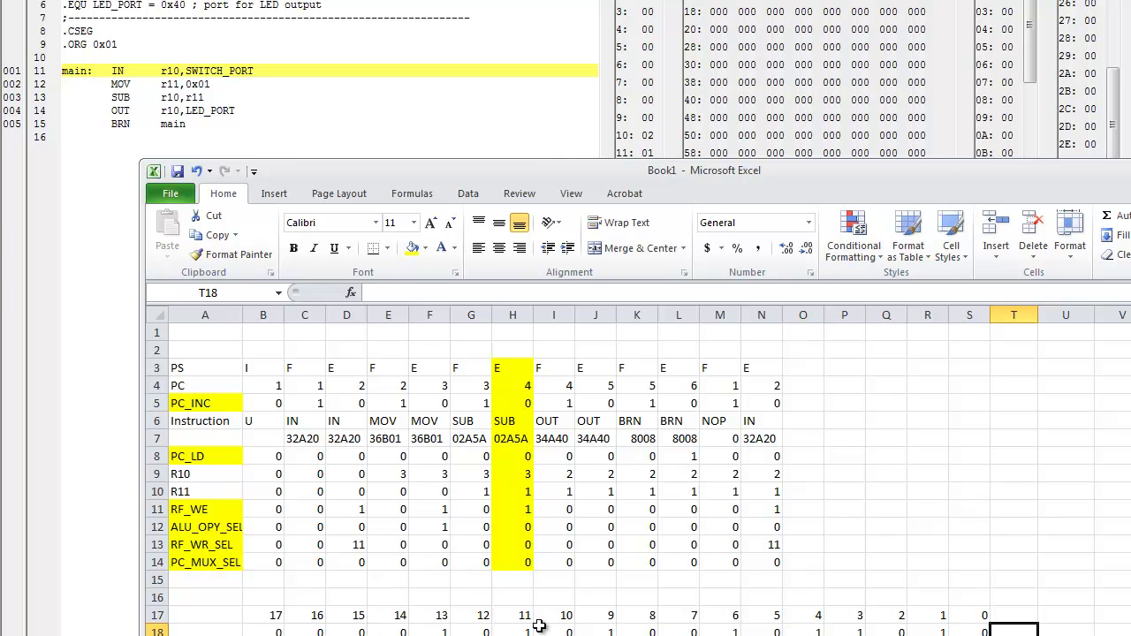
left_click(986, 619)
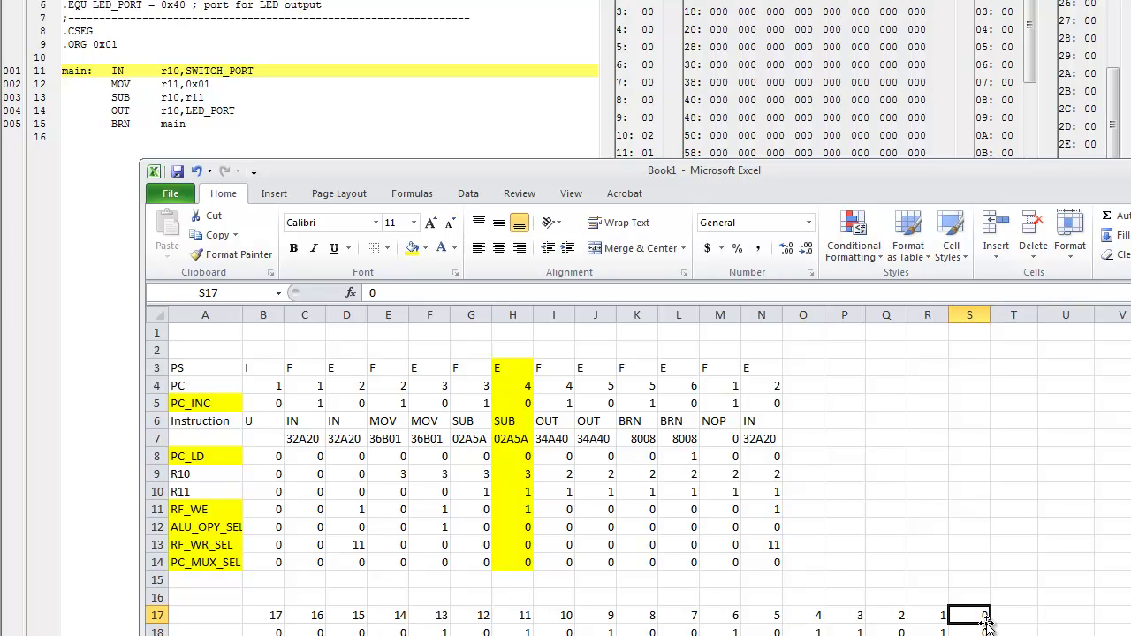